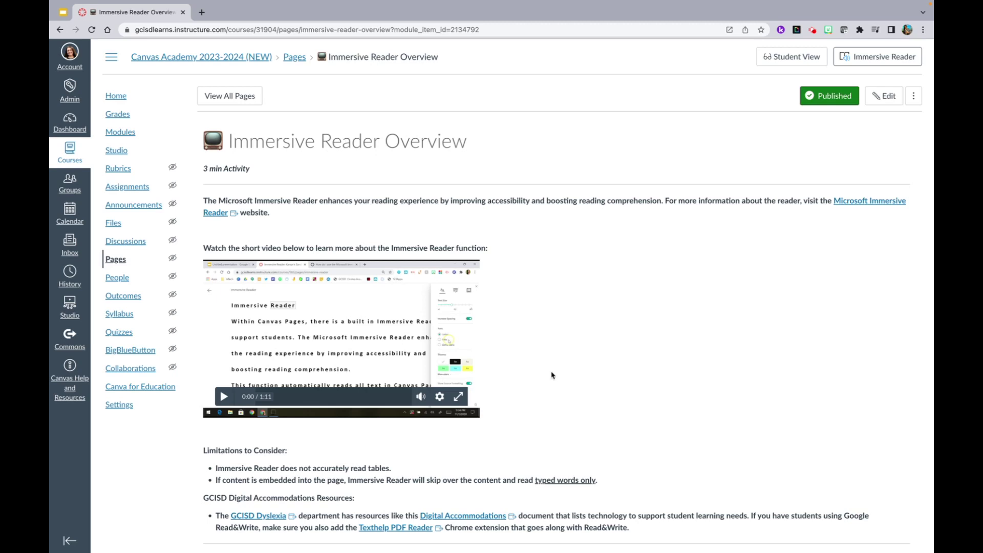
# Open the page in Immersive Reader and raise the text size to 48
pyautogui.click(892, 63)
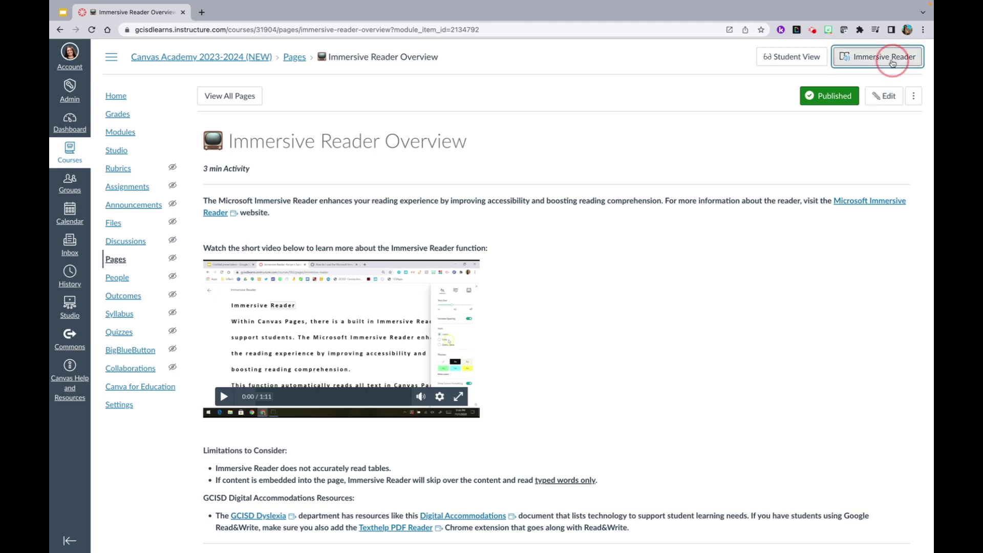
pyautogui.click(853, 57)
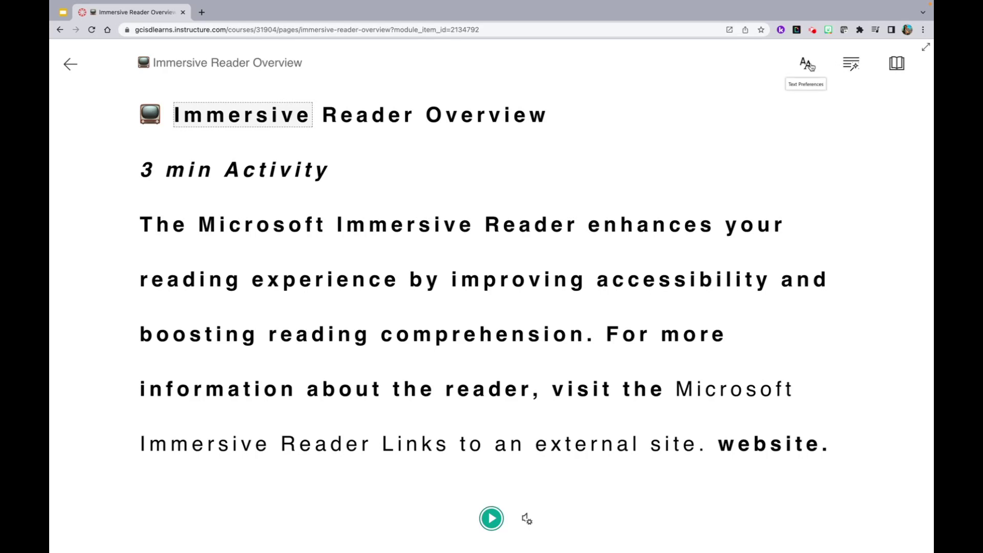
pyautogui.click(807, 64)
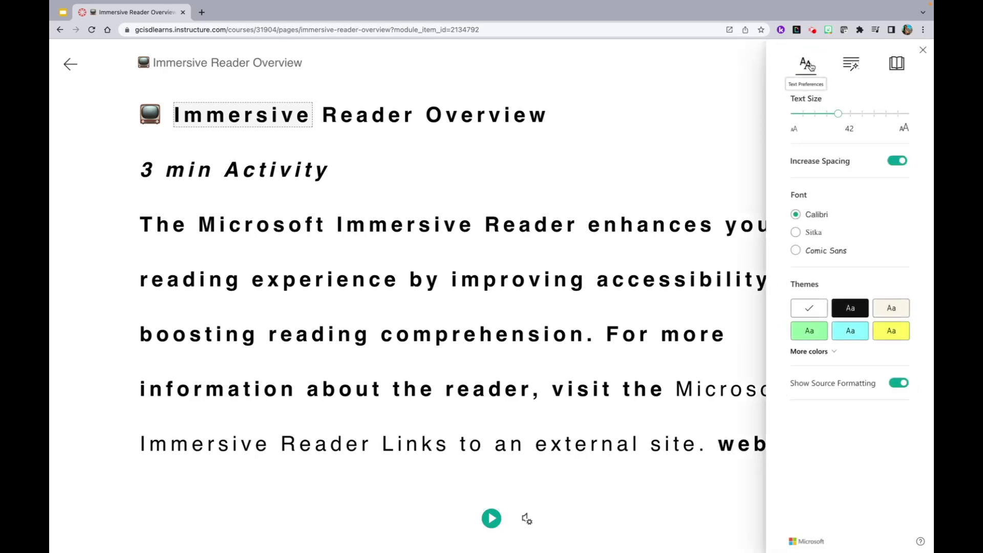
pyautogui.moveTo(834, 115)
pyautogui.mouseDown()
pyautogui.moveTo(814, 119)
pyautogui.moveTo(850, 119)
pyautogui.mouseUp()
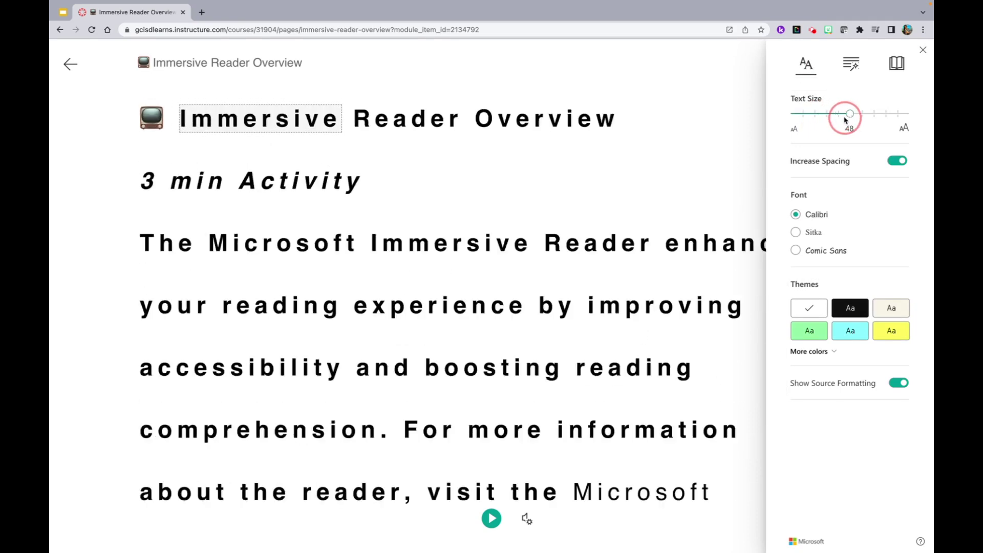
# Toggle increased spacing off and on, and try Sitka and Comic Sans before returning to Calibri
pyautogui.click(896, 161)
pyautogui.click(895, 162)
pyautogui.click(797, 232)
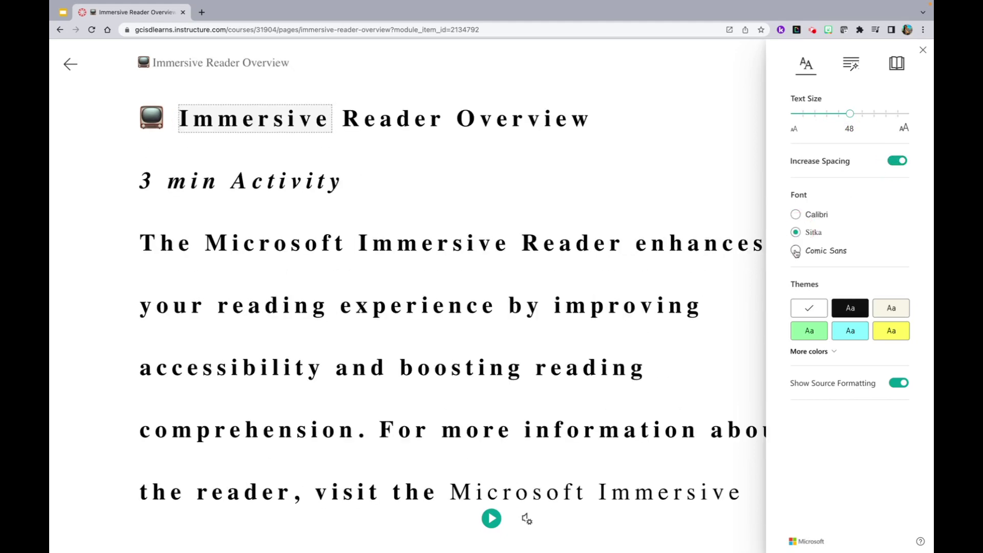
pyautogui.click(795, 251)
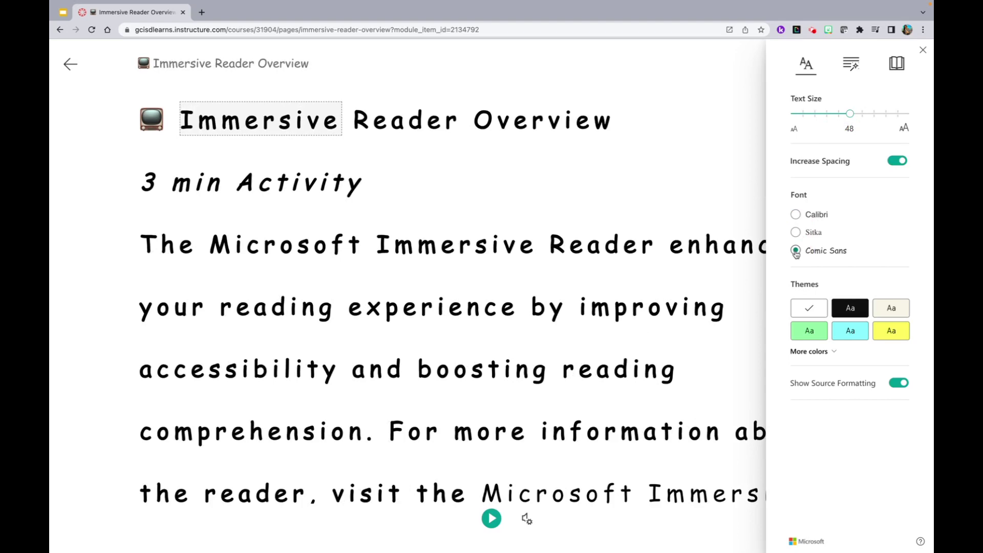
pyautogui.click(795, 214)
# Try the dark, sepia and green themes, return to white, and toggle source formatting off and on
pyautogui.click(839, 314)
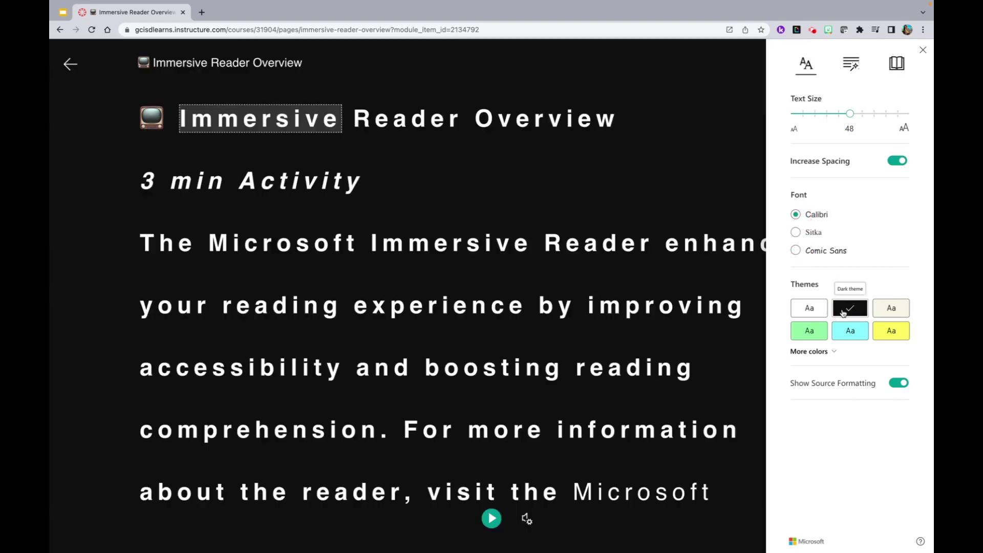
pyautogui.click(886, 310)
pyautogui.click(814, 332)
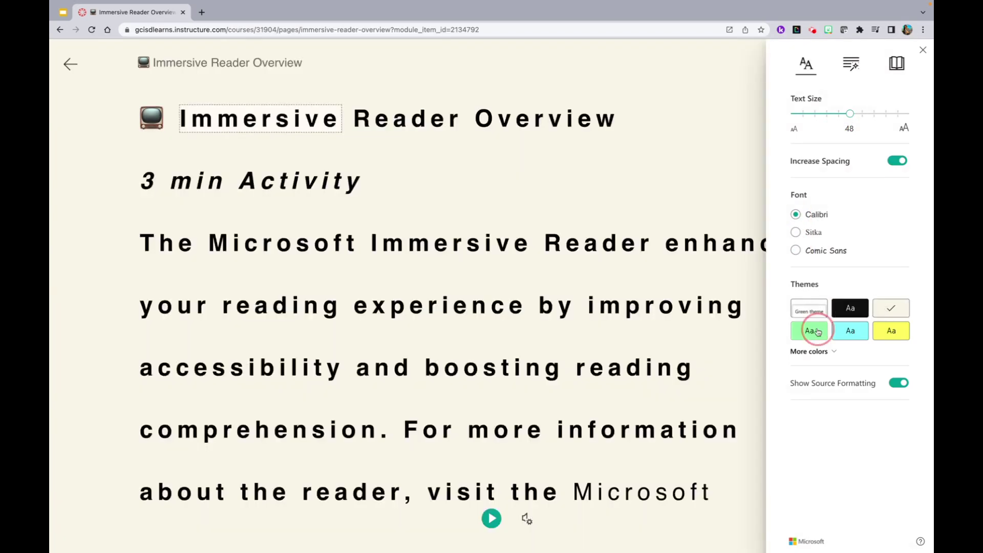
pyautogui.click(819, 307)
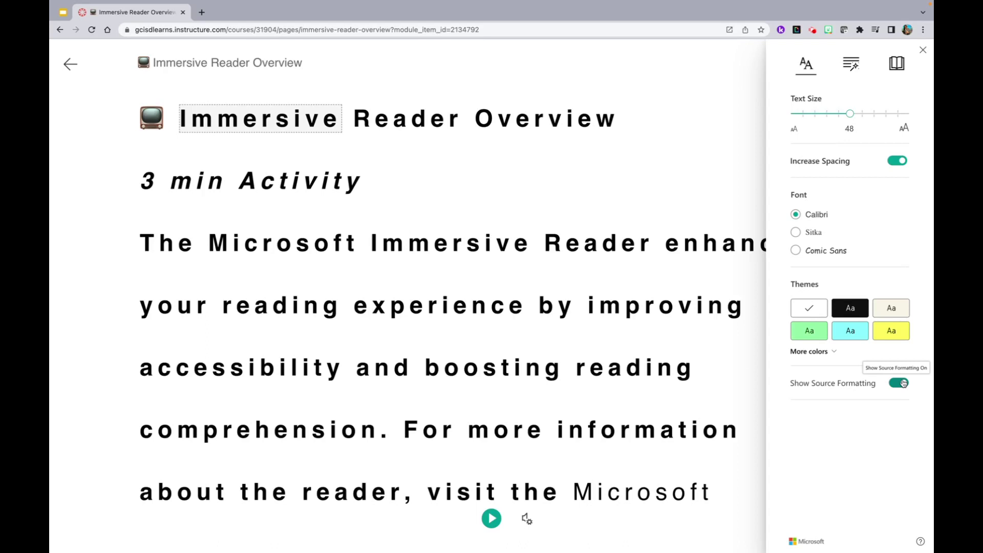
pyautogui.click(904, 383)
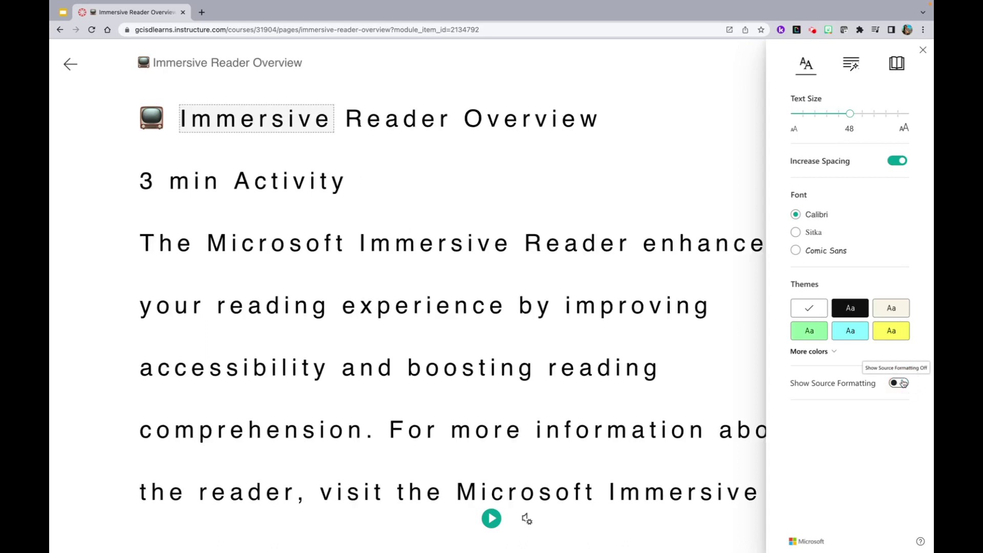
pyautogui.click(903, 384)
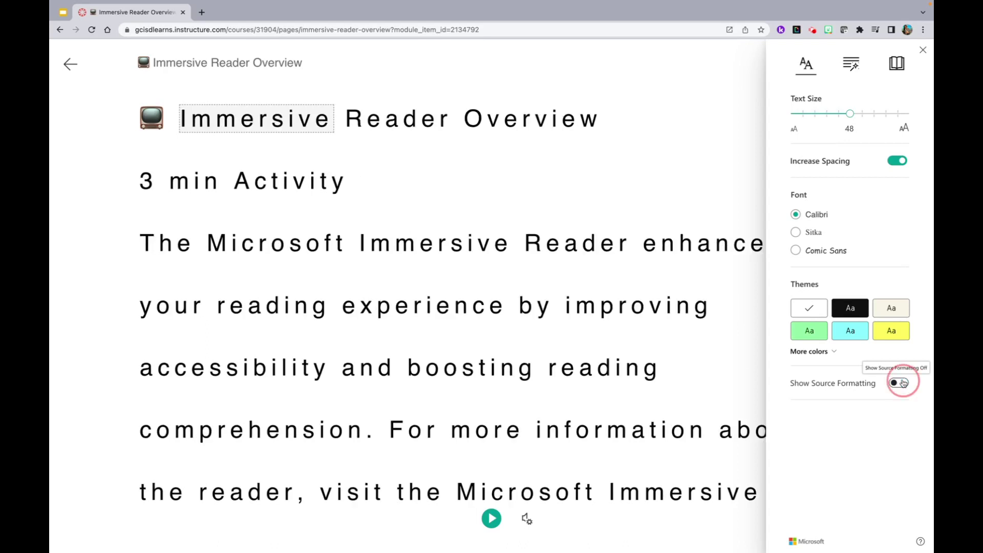
# In Grammar Options, turn syllable splitting on and back off
pyautogui.click(850, 63)
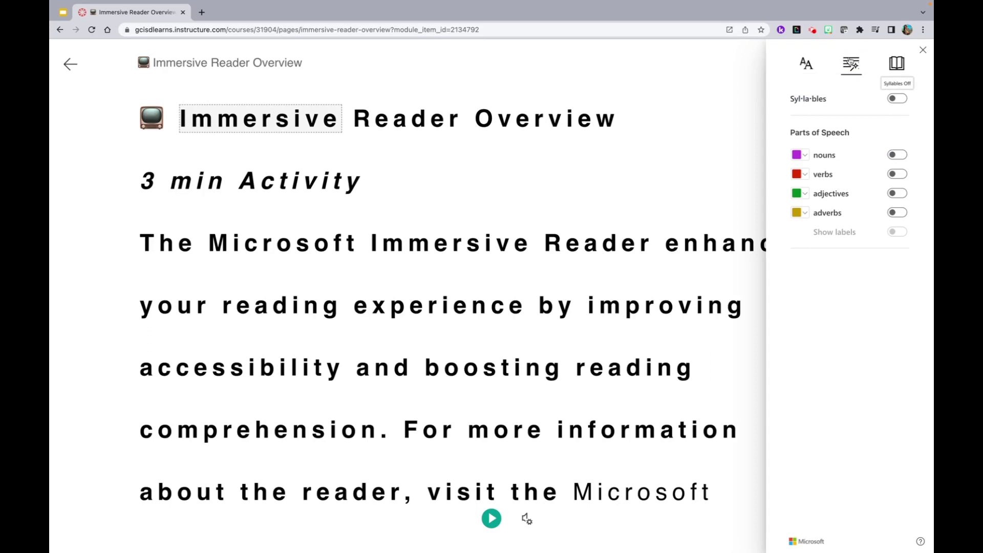
pyautogui.click(898, 99)
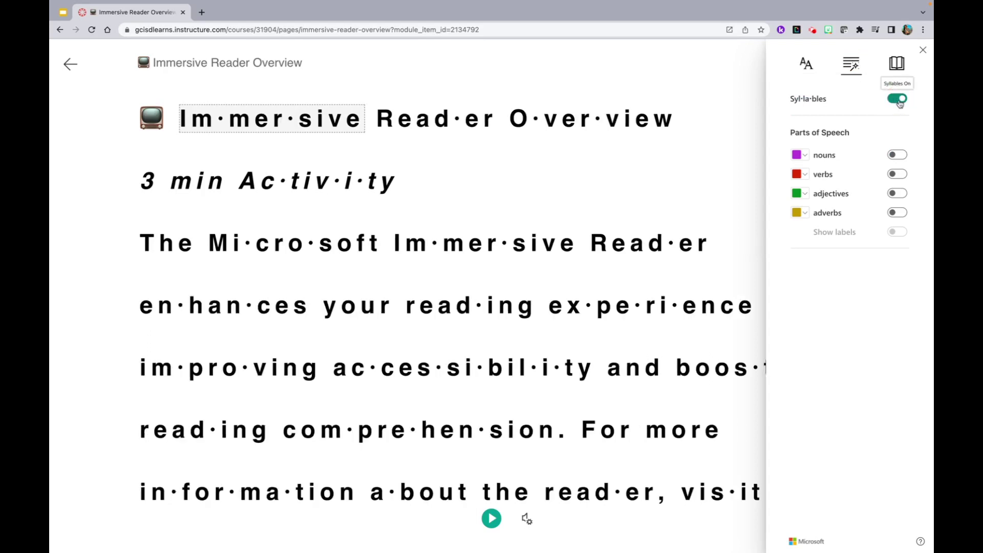
pyautogui.click(899, 103)
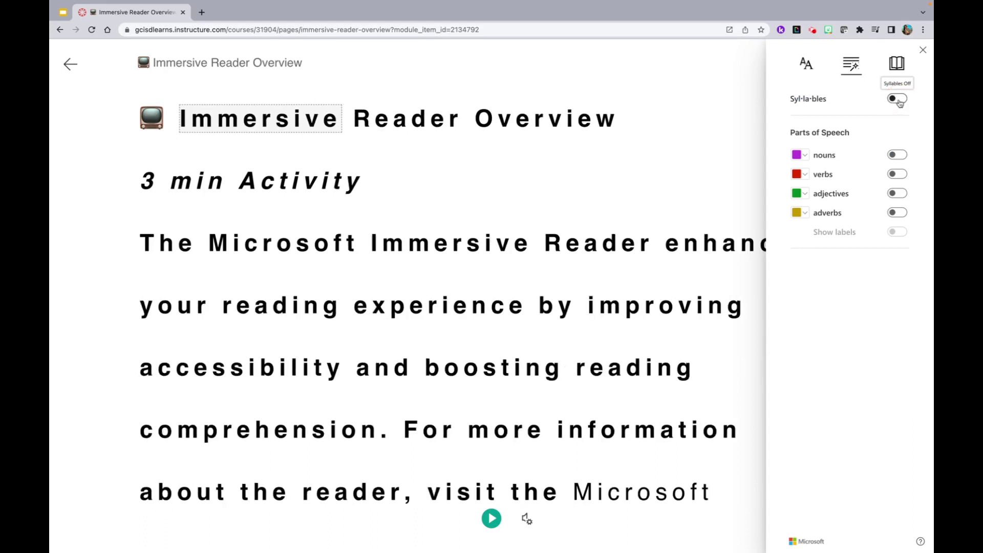
# Briefly highlight nouns, verbs, adjectives and adverbs in turn, switching each off again
pyautogui.click(895, 155)
pyautogui.click(896, 154)
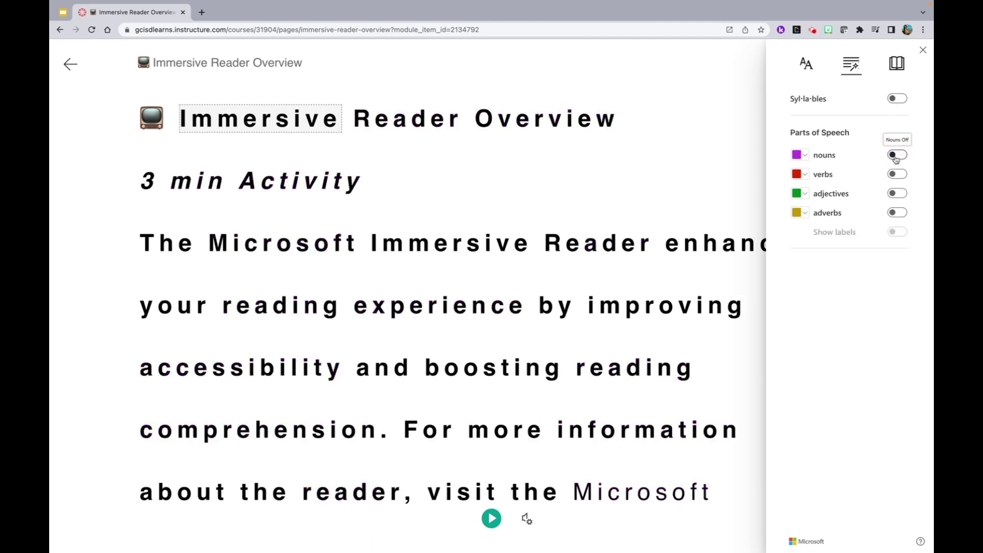
pyautogui.click(896, 174)
pyautogui.click(896, 174)
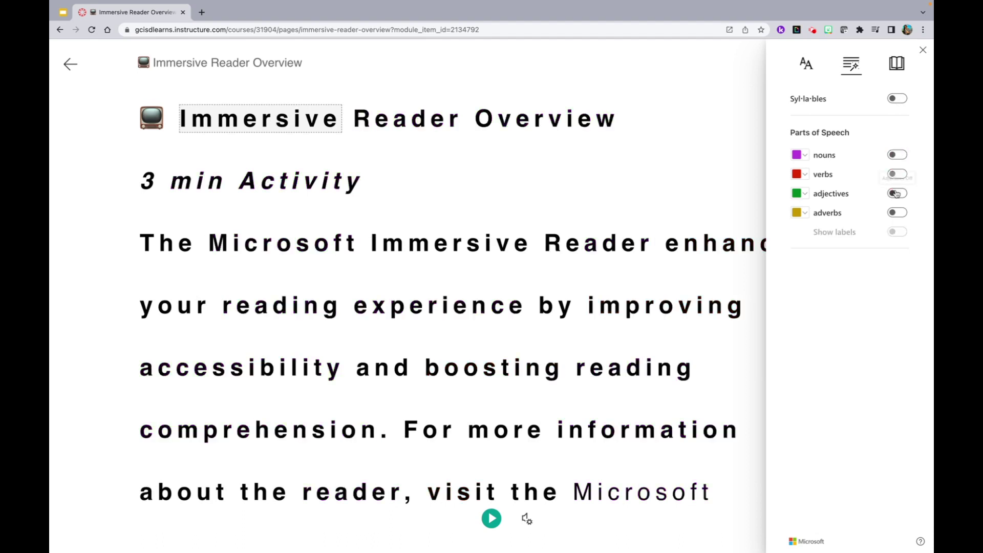
pyautogui.click(896, 194)
pyautogui.click(896, 195)
pyautogui.click(897, 213)
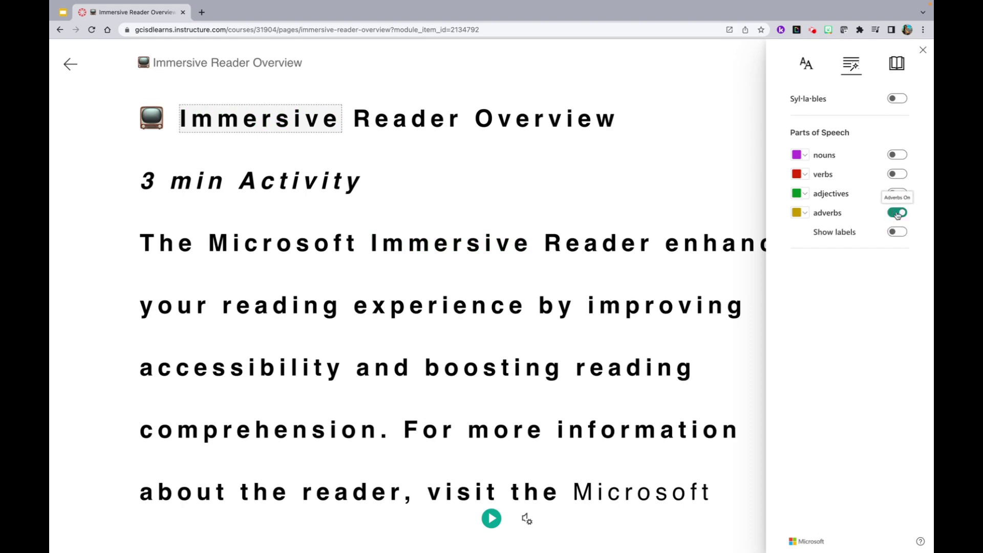
pyautogui.click(897, 213)
pyautogui.click(895, 154)
pyautogui.click(896, 155)
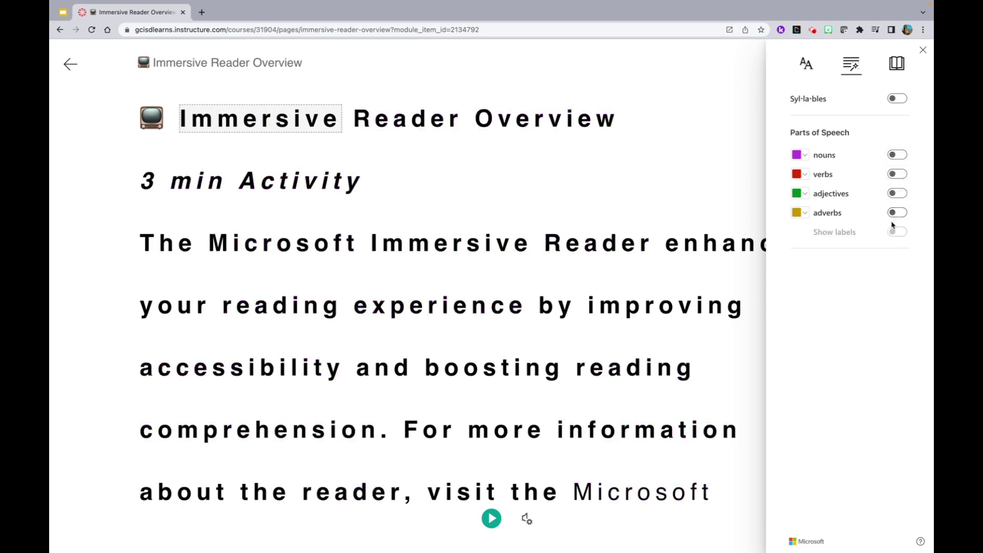
# Highlight nouns with labels, briefly try verbs, then change the noun colour to dark blue
pyautogui.click(897, 155)
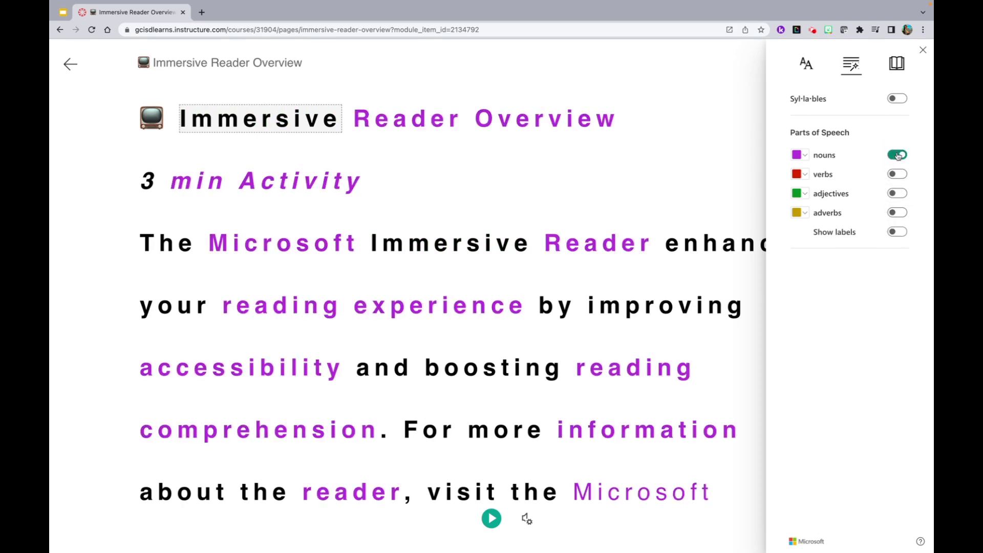
pyautogui.click(896, 233)
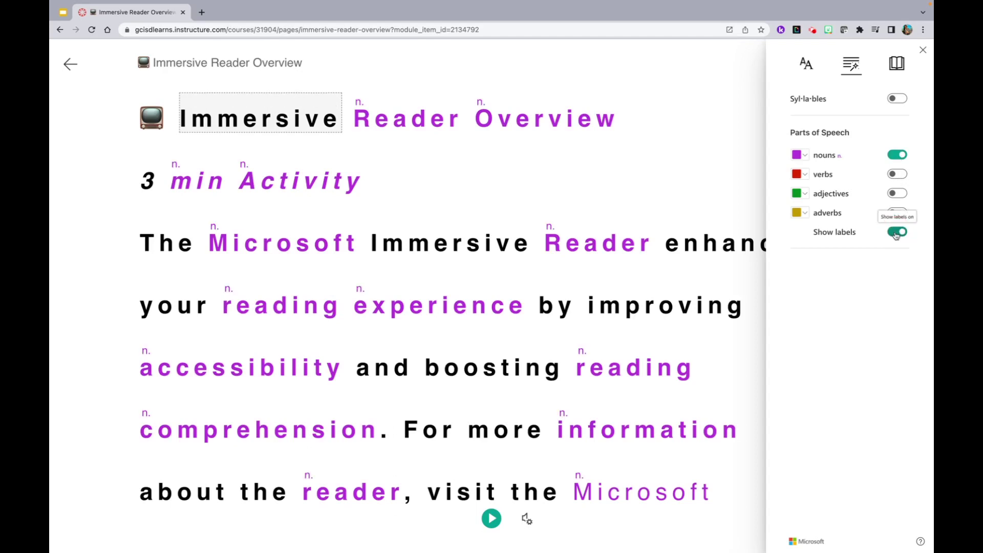
pyautogui.click(900, 174)
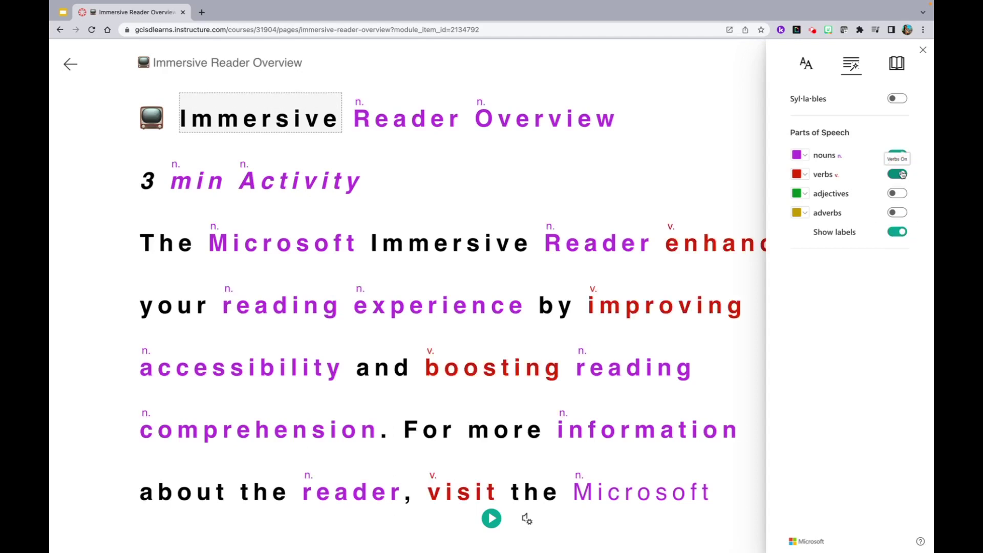
pyautogui.click(902, 174)
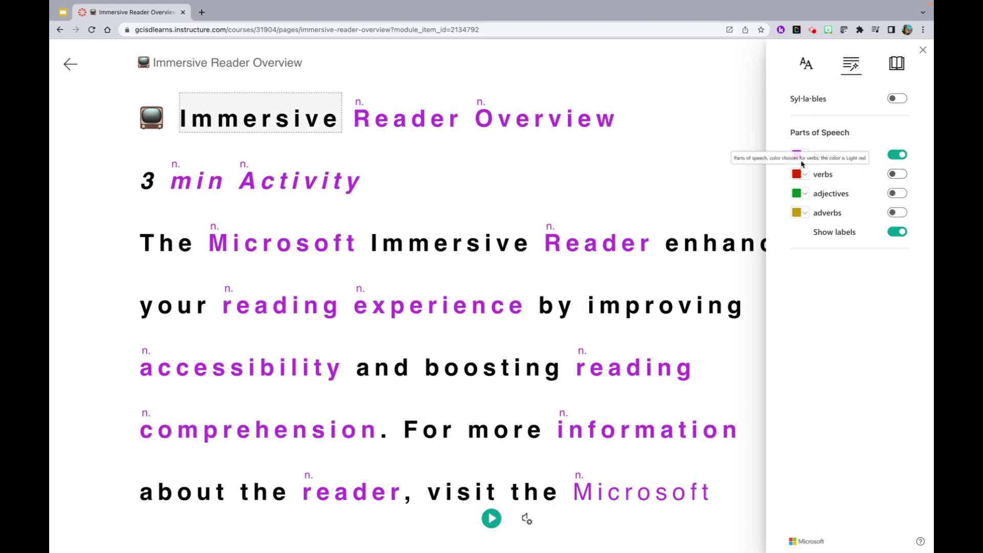
pyautogui.click(805, 155)
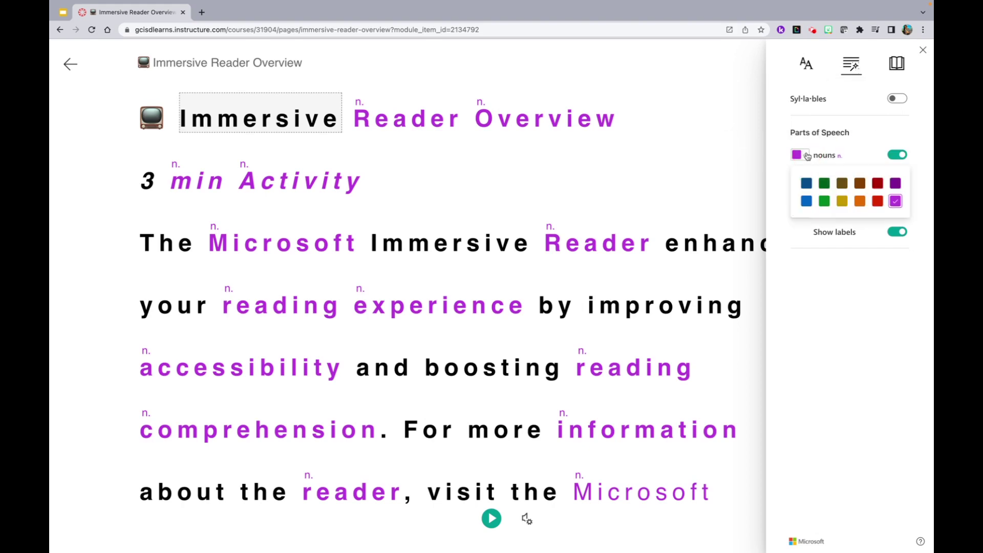
pyautogui.click(806, 182)
pyautogui.click(796, 157)
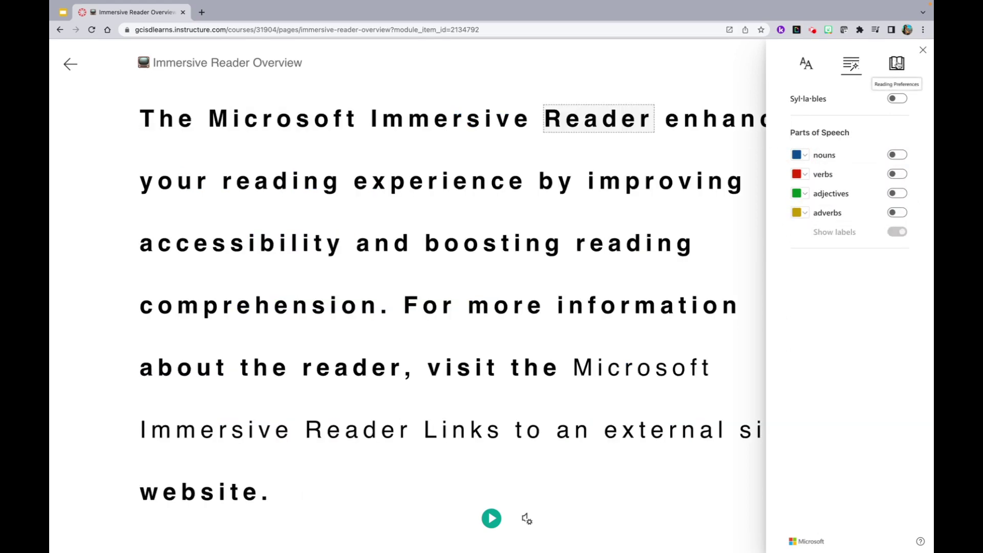
# In Reading Preferences, try one-line and three-line Line Focus, then turn it off
pyautogui.click(896, 63)
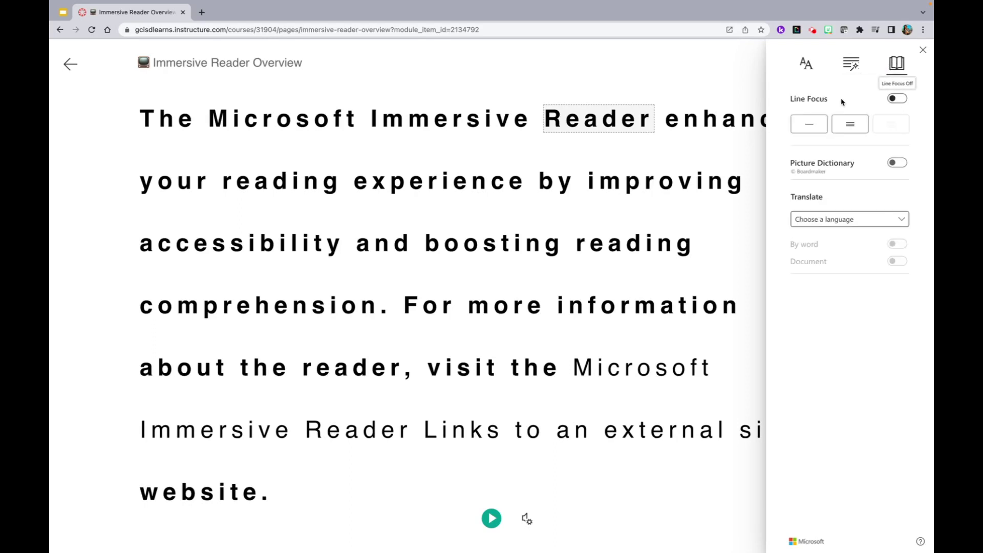
pyautogui.click(808, 127)
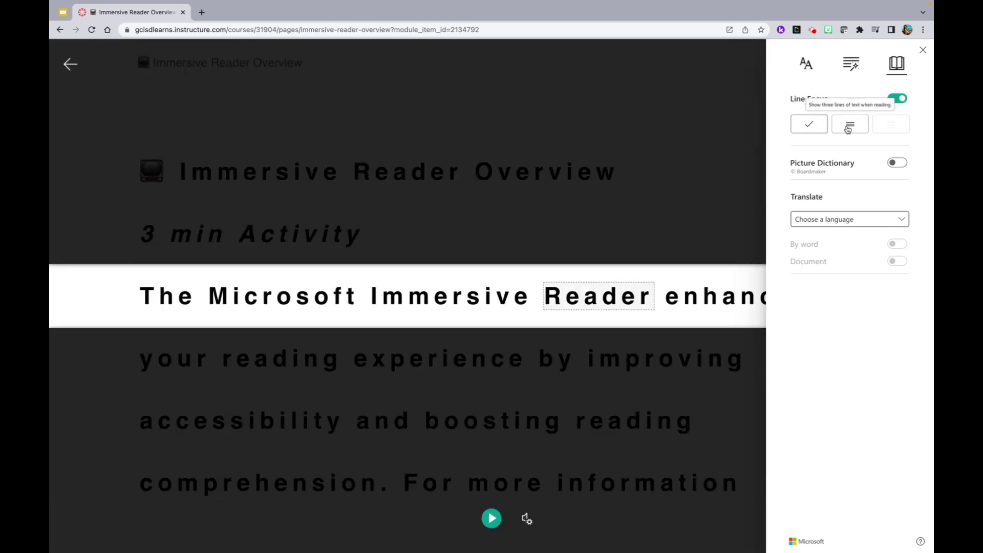
pyautogui.click(847, 127)
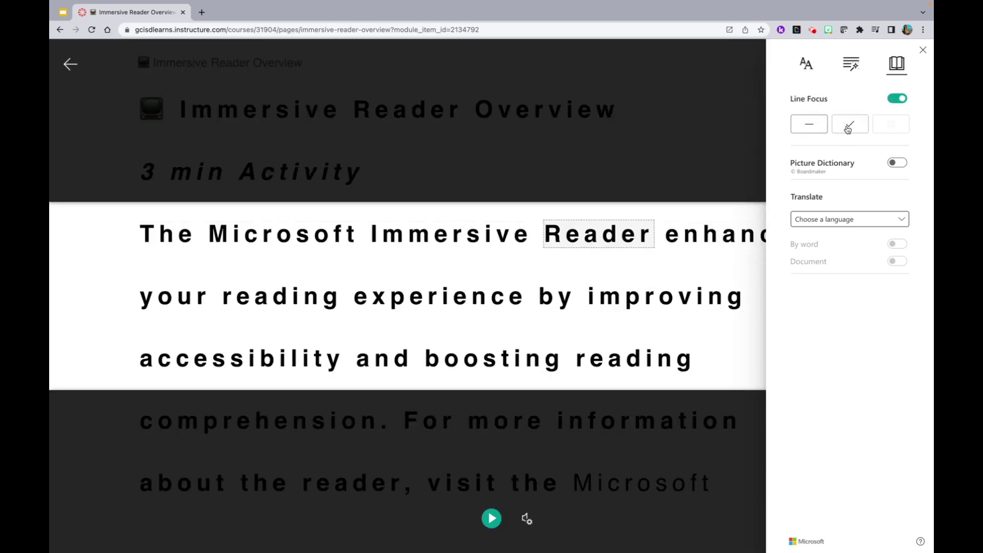
pyautogui.click(815, 126)
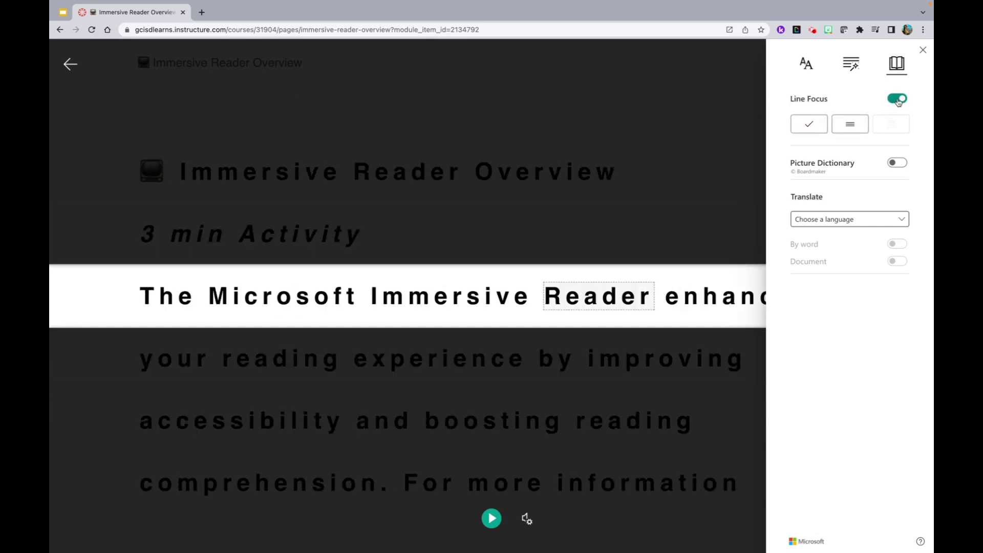
pyautogui.click(898, 101)
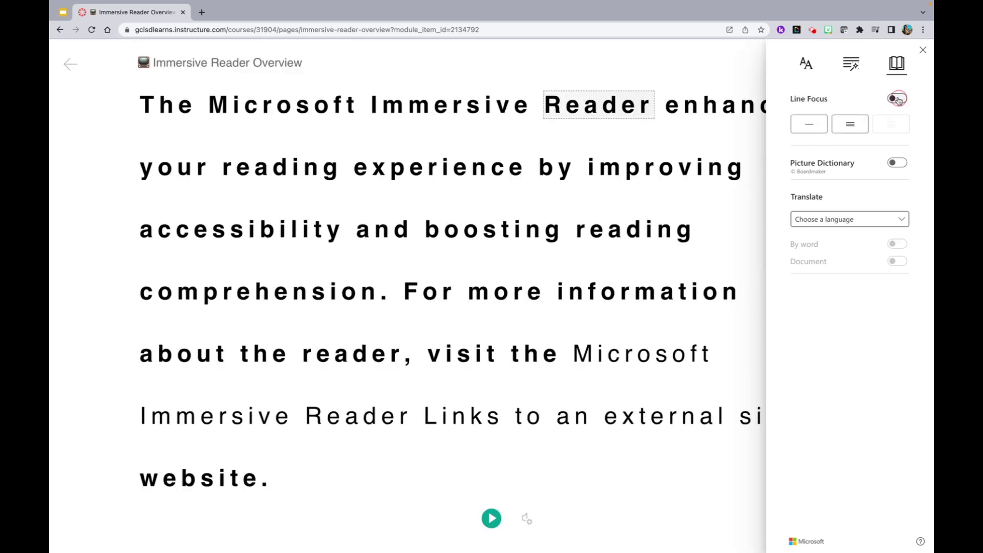
# Turn on Picture Dictionary, view pictures for 'website' and hear it pronounced
pyautogui.click(894, 165)
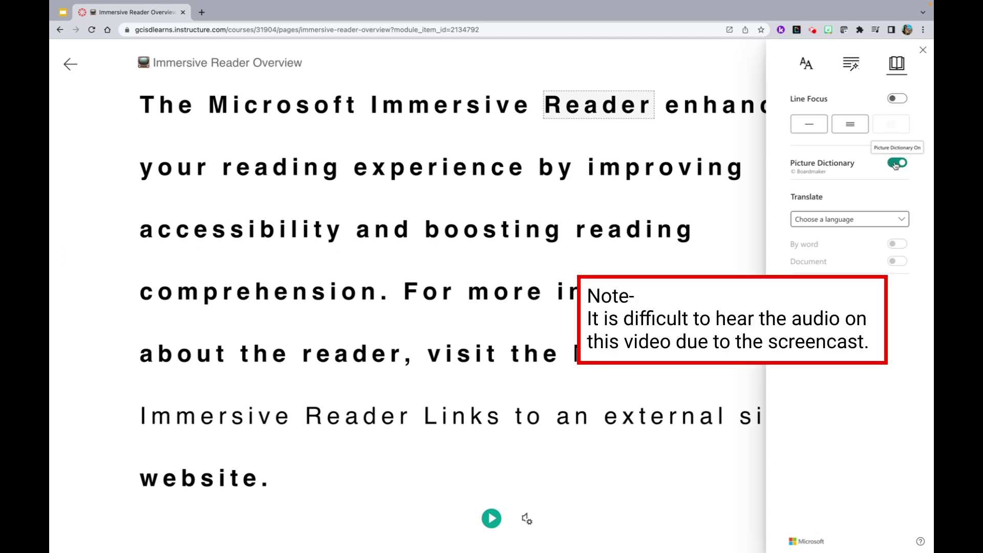
pyautogui.click(179, 482)
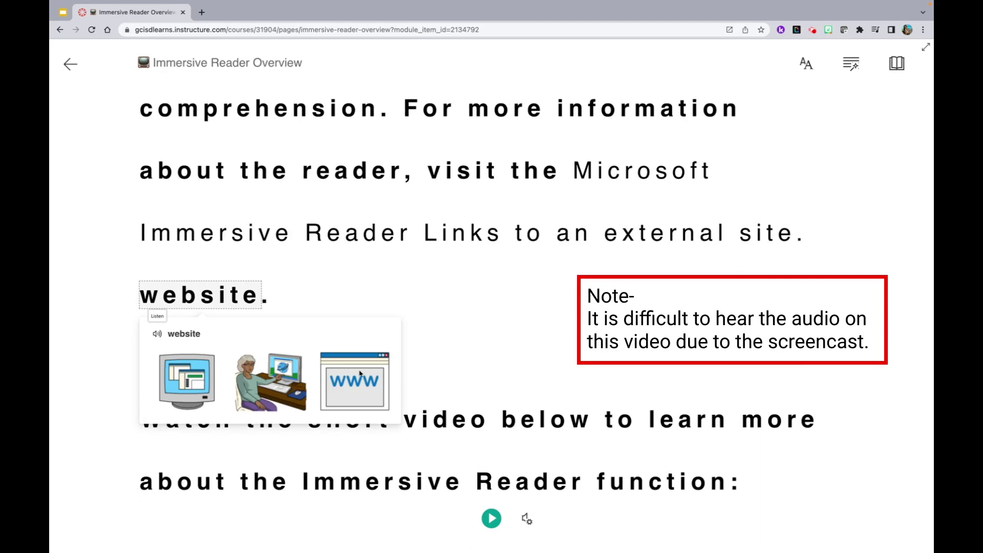
pyautogui.click(160, 335)
pyautogui.click(344, 293)
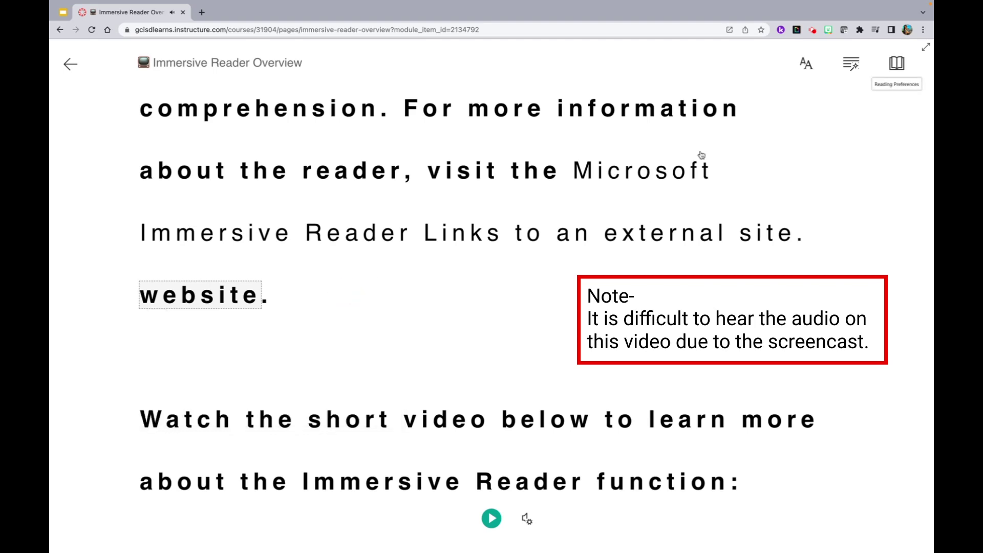
pyautogui.click(897, 63)
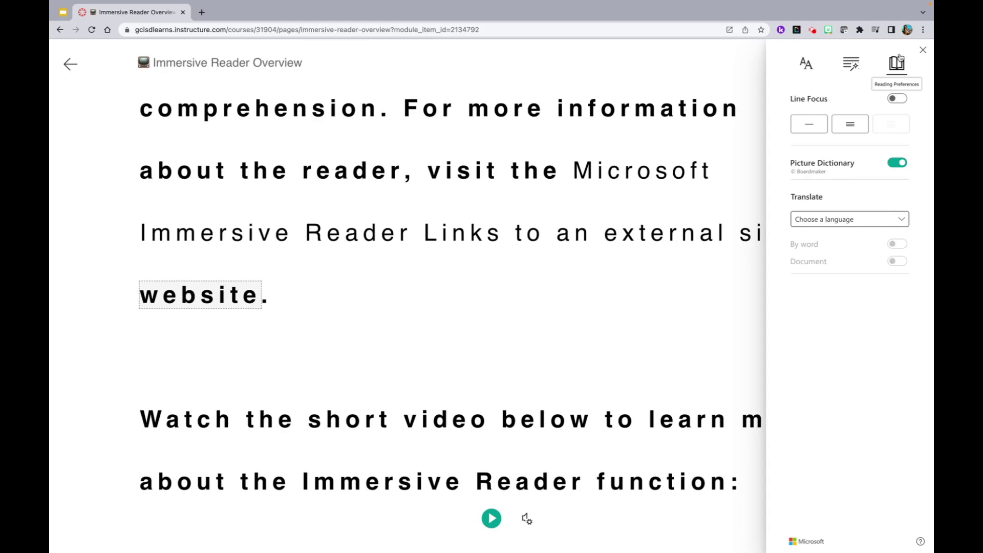
# Choose Spanish (Mexico) as the translation language
pyautogui.click(834, 221)
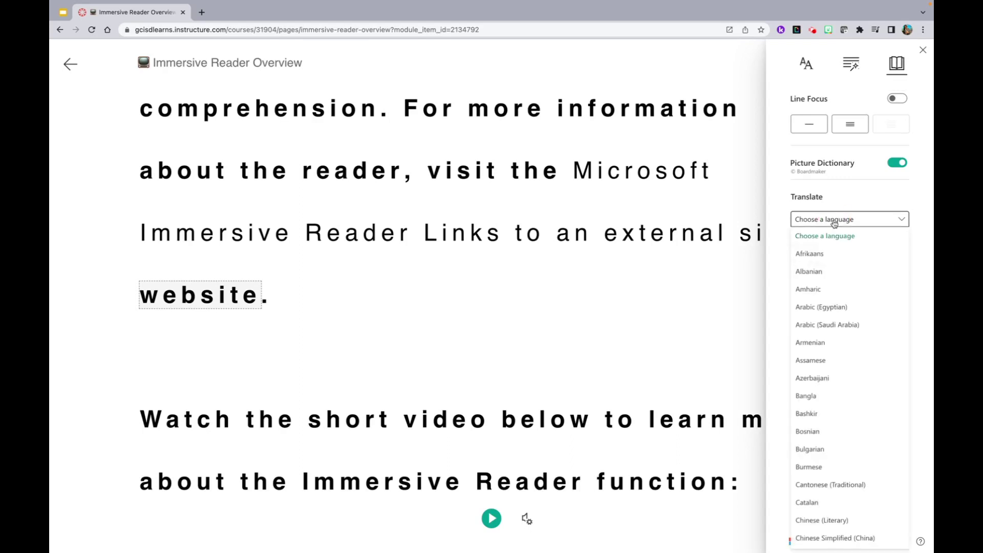
pyautogui.scroll(-7, 823, 358)
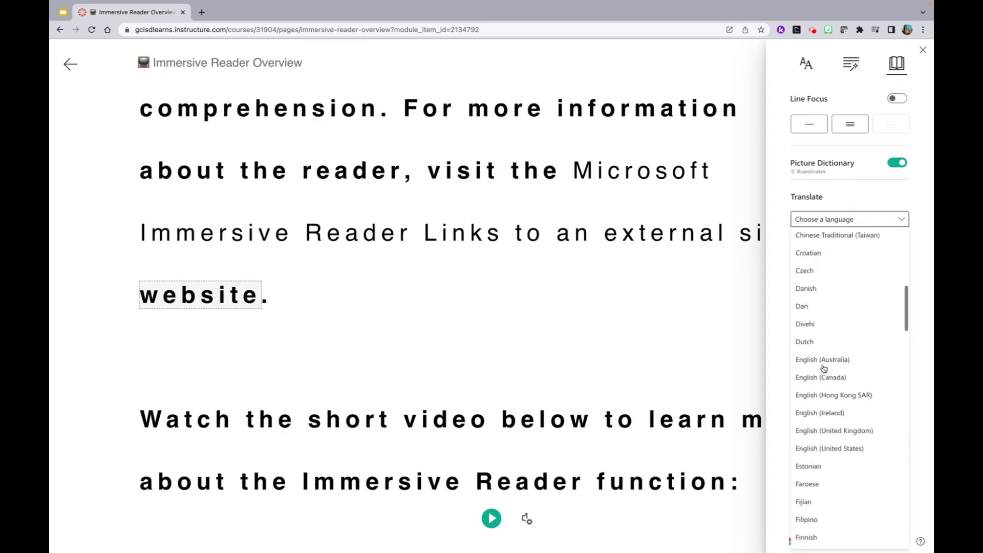
pyautogui.scroll(-20, 823, 368)
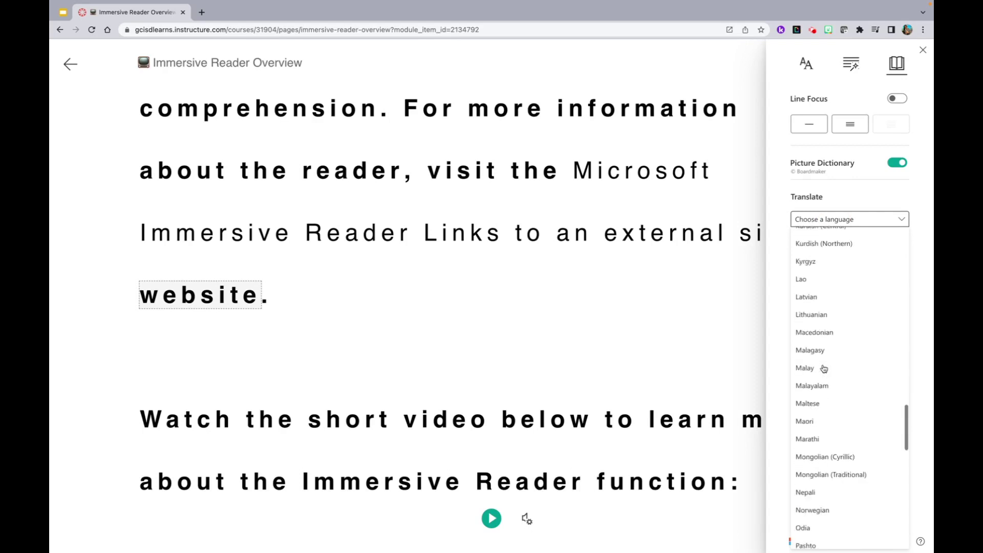
pyautogui.scroll(-15, 823, 367)
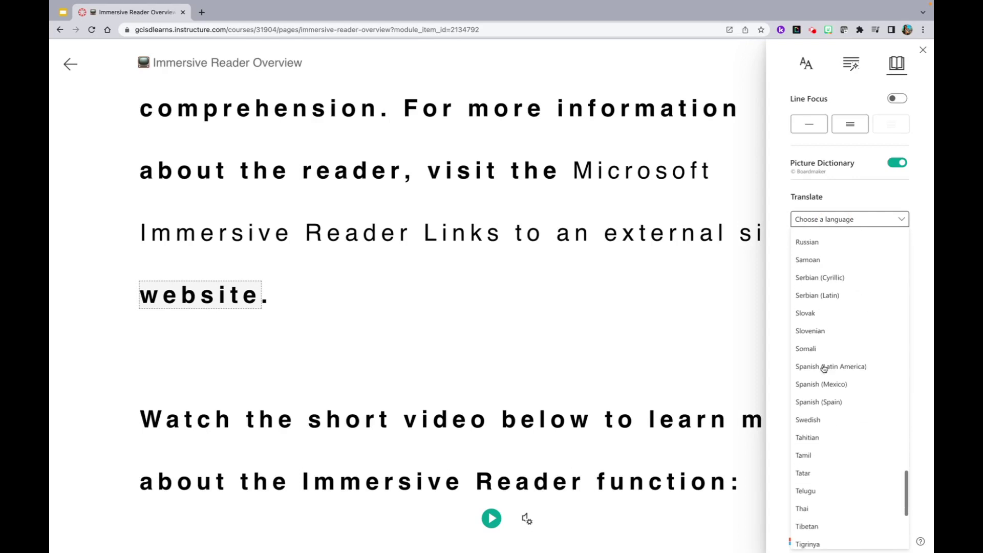
pyautogui.click(815, 385)
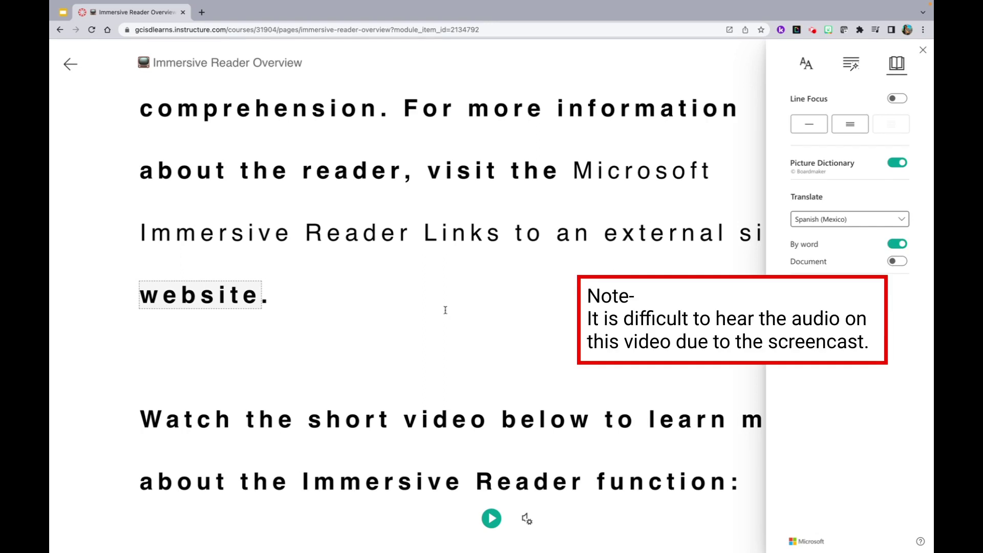
# Hear 'website' as 'sitio web', then switch translation from By word to the whole Document
pyautogui.click(221, 296)
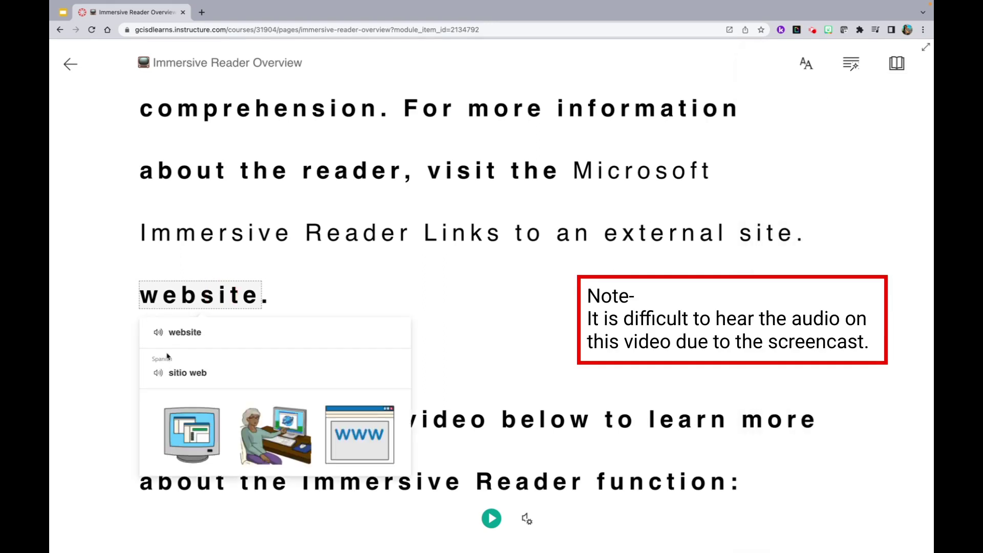
pyautogui.click(158, 374)
pyautogui.click(906, 74)
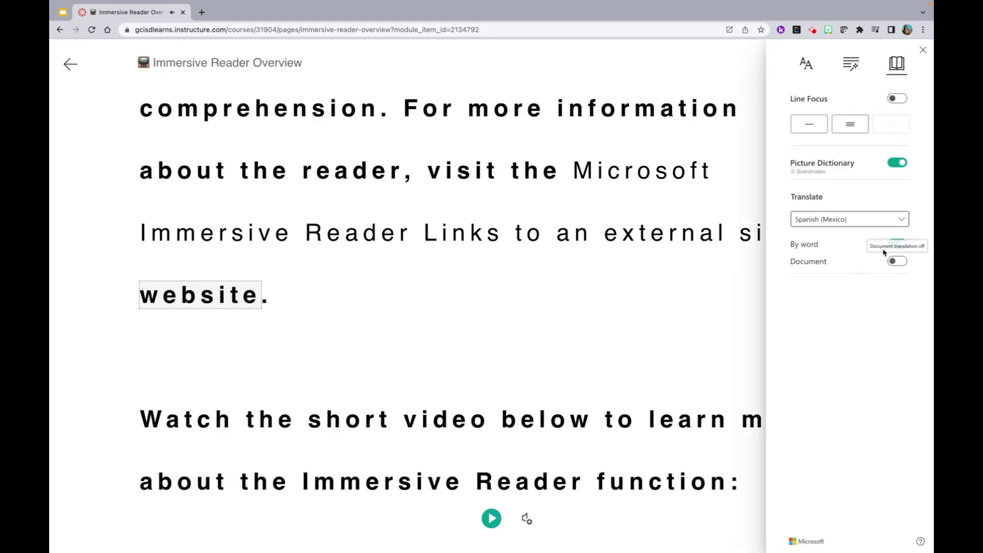
pyautogui.click(900, 243)
pyautogui.click(897, 262)
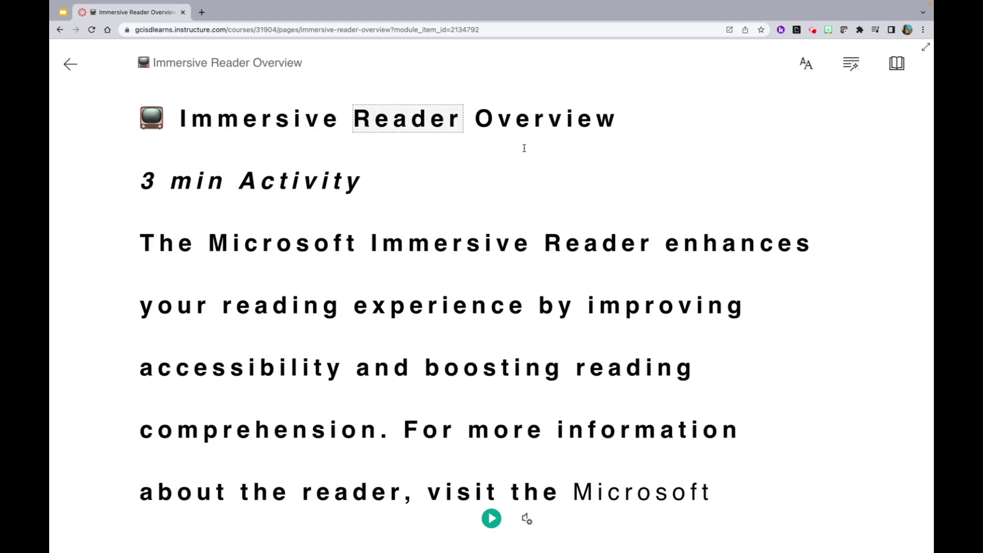
# Start reading the page aloud, then pause it
pyautogui.scroll(-1, 524, 148)
pyautogui.scroll(1, 524, 148)
pyautogui.click(492, 517)
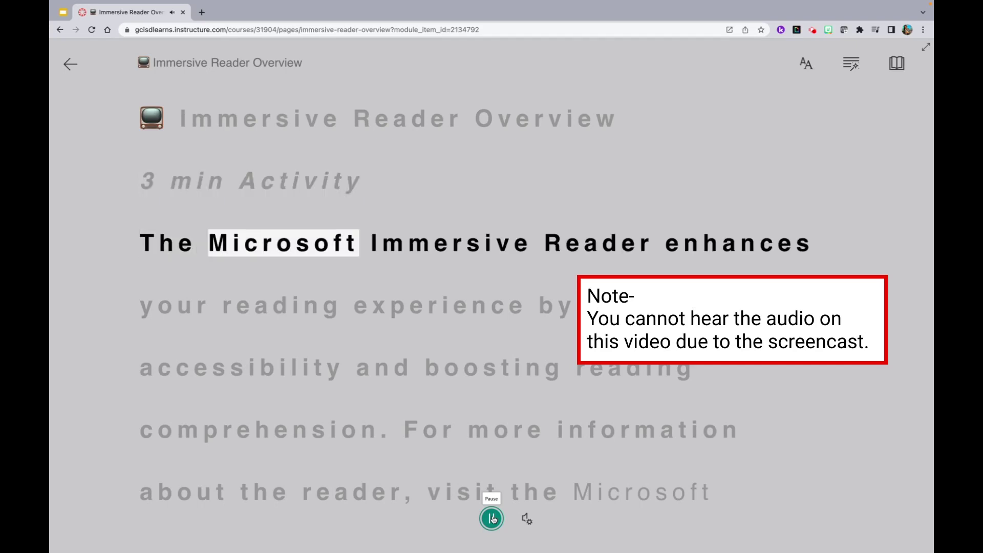
pyautogui.click(491, 518)
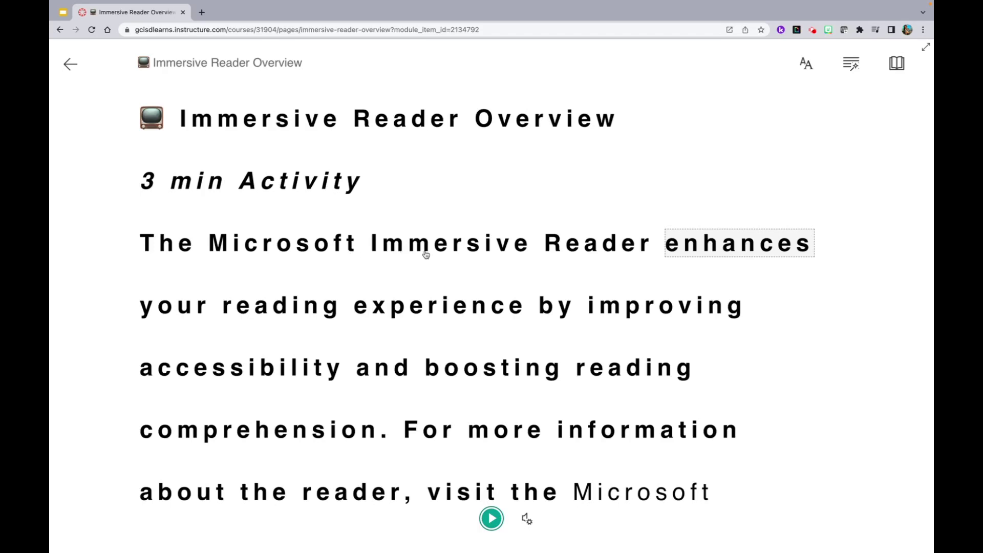
# In Voice Settings adjust the voice speed, select the Male voice, and resume reading aloud
pyautogui.click(527, 518)
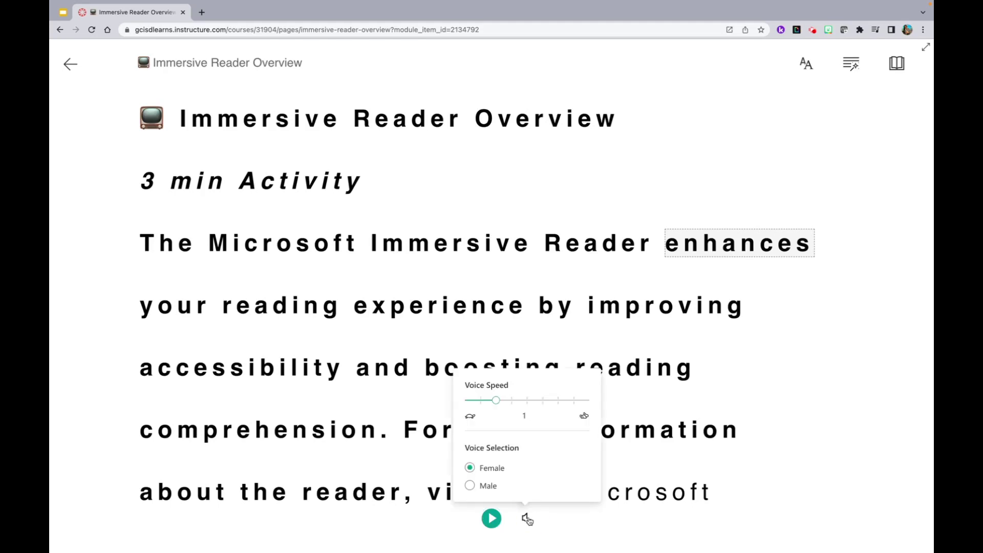
pyautogui.moveTo(496, 400)
pyautogui.mouseDown()
pyautogui.moveTo(543, 403)
pyautogui.moveTo(496, 402)
pyautogui.mouseUp()
pyautogui.click(470, 486)
pyautogui.click(470, 468)
pyautogui.click(471, 485)
pyautogui.click(480, 400)
pyautogui.click(491, 517)
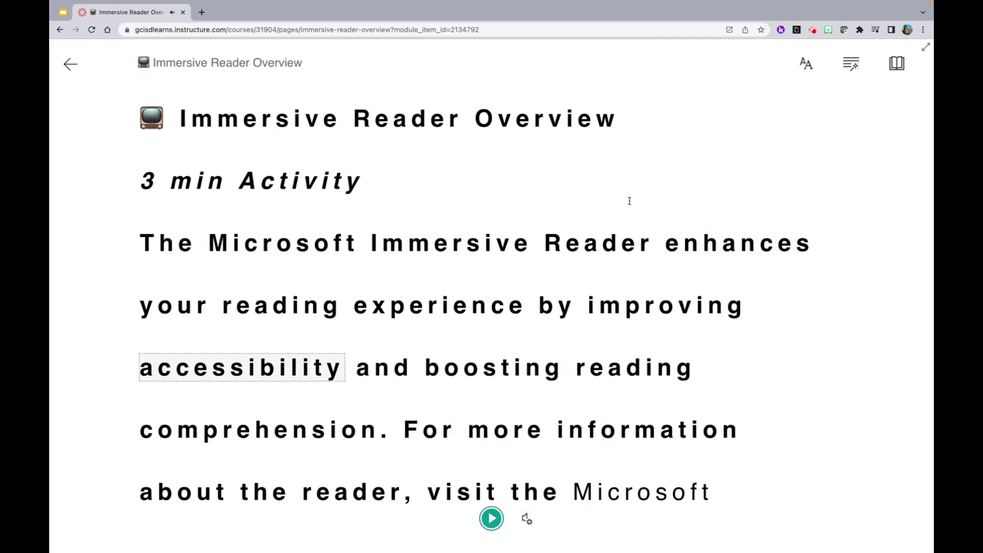